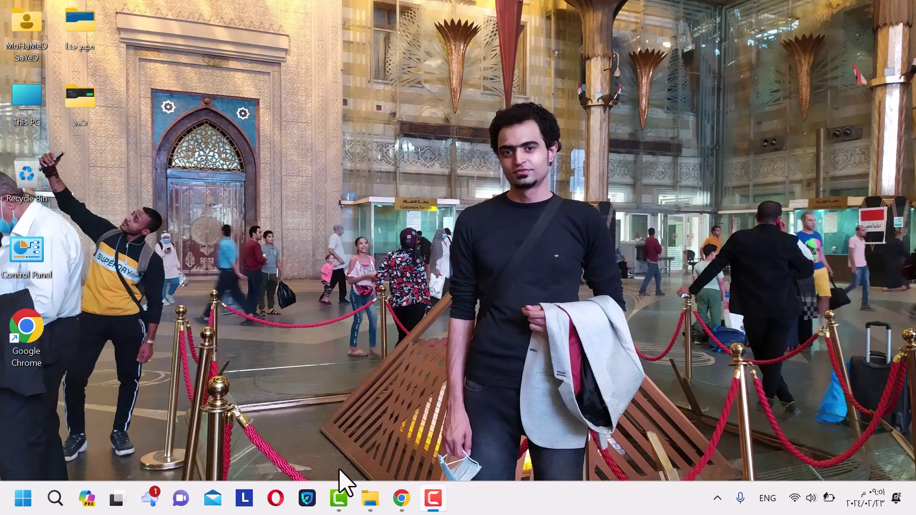
Try to run SDI_x64_R2102 from the Snappy Driver Installer folder, declining the SmartScreen prompt and closing the folder window
click(370, 499)
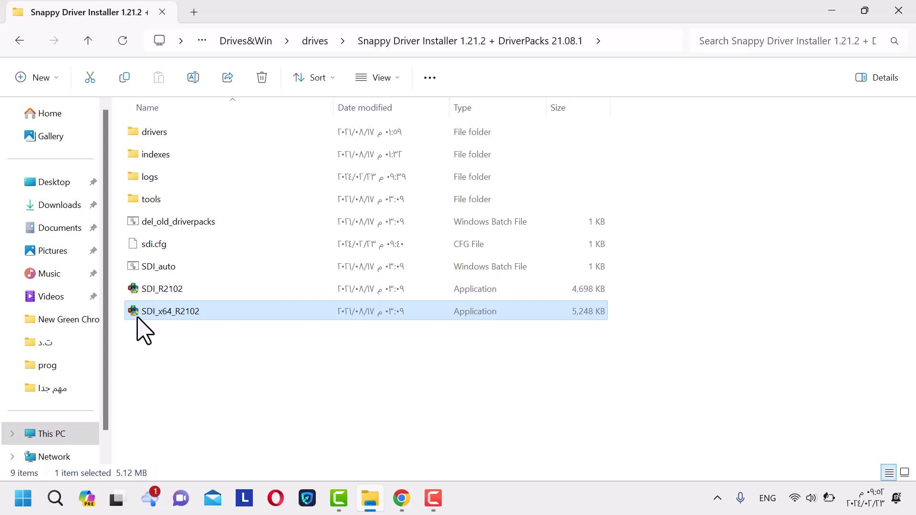
double_click(149, 312)
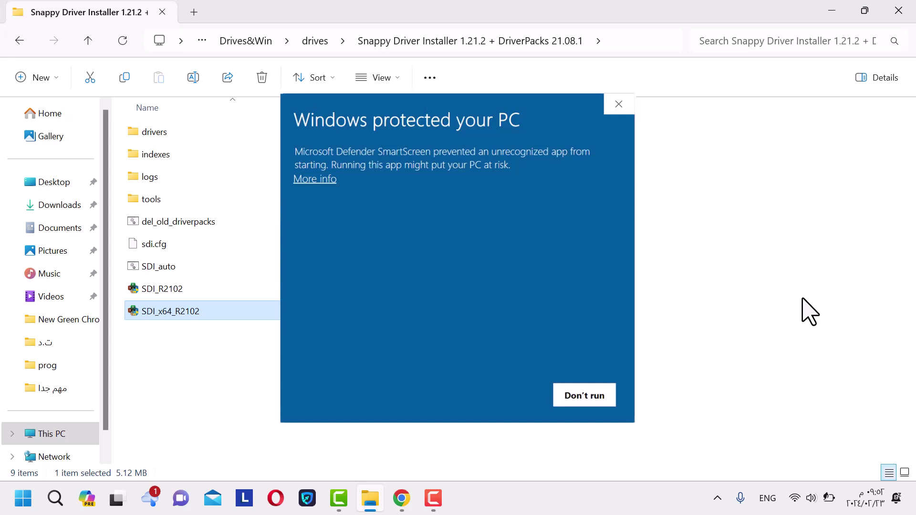
click(585, 395)
click(899, 11)
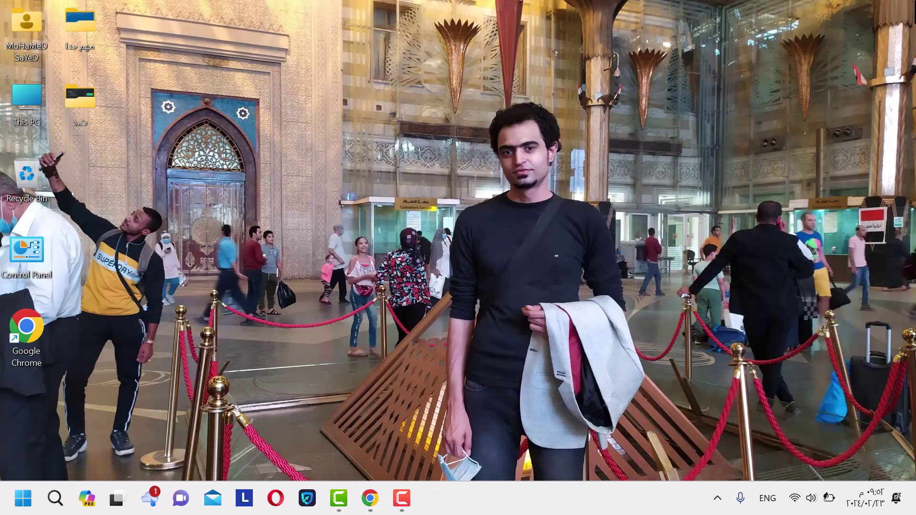
Open Windows Settings through the account settings and go to the Privacy & security page
click(22, 499)
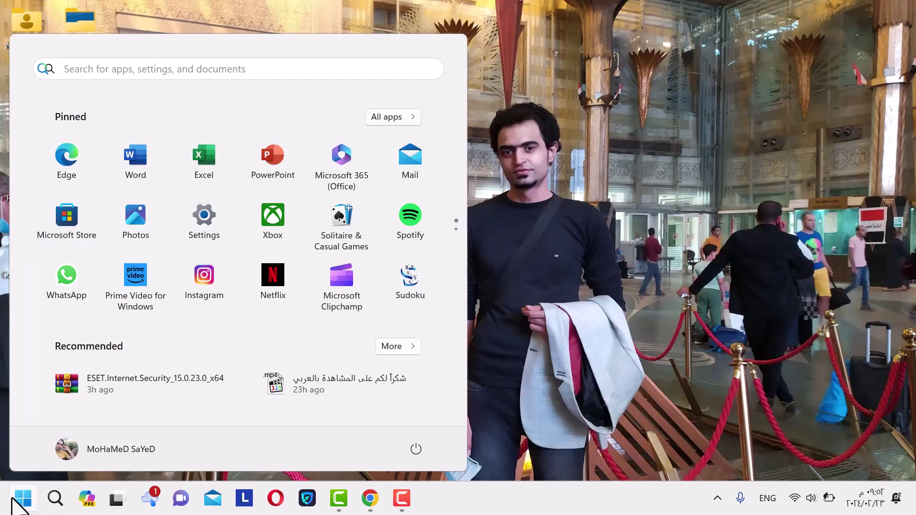
click(69, 448)
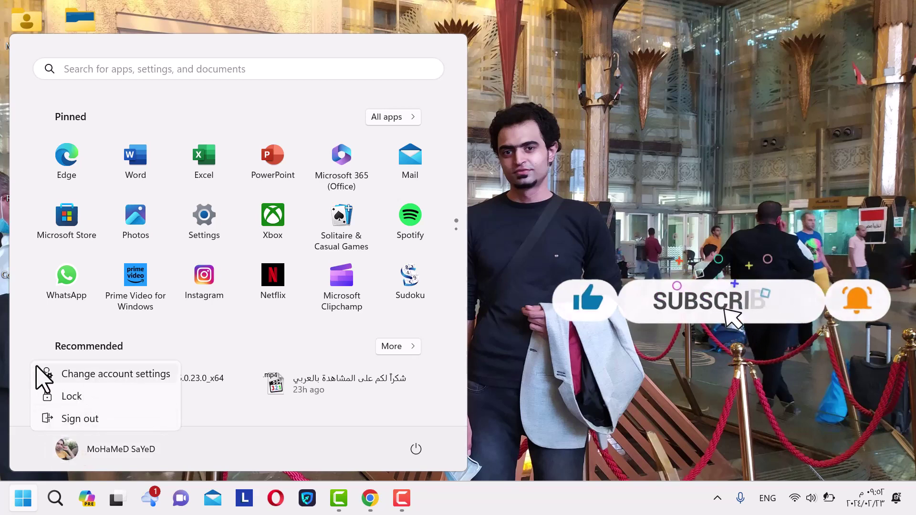
click(103, 375)
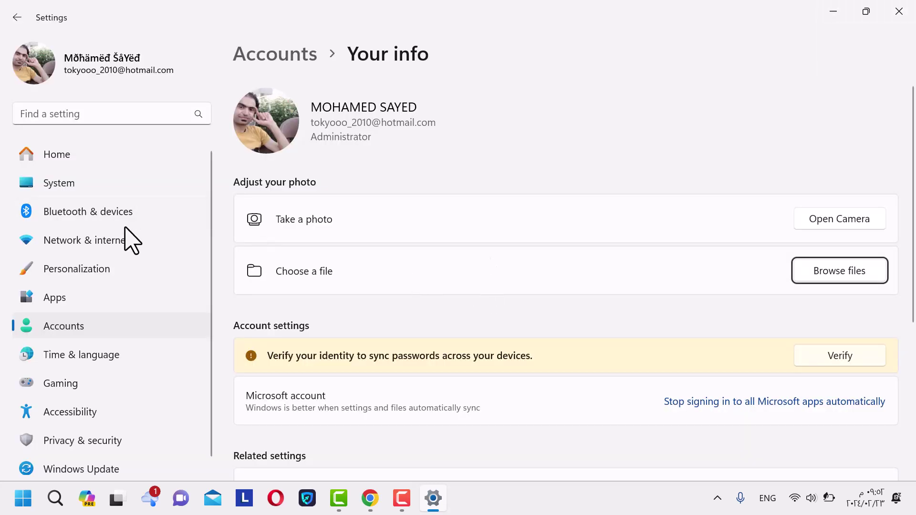
scroll(127, 238, down, 1)
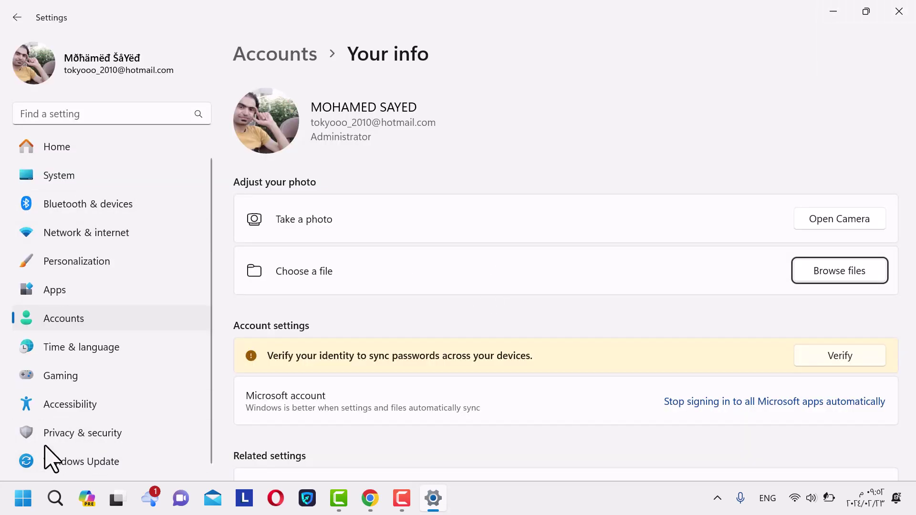
click(80, 435)
key(Print)
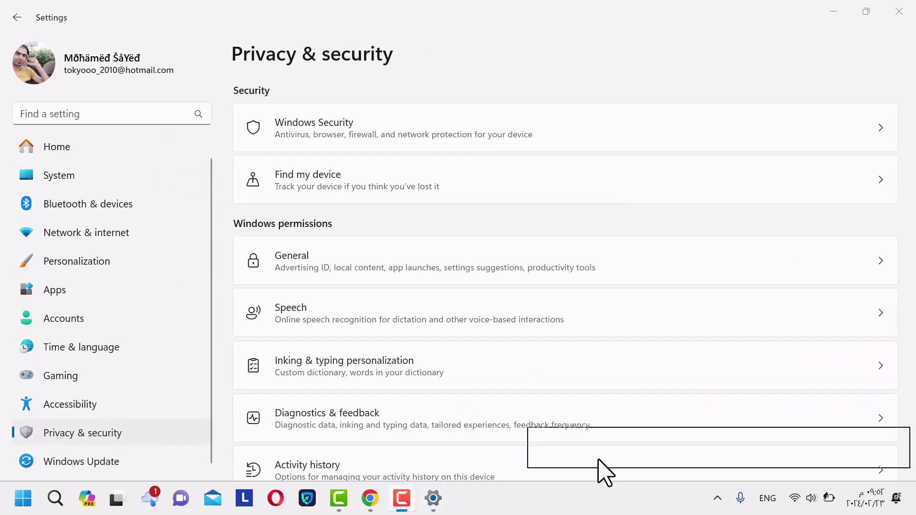
key(Escape)
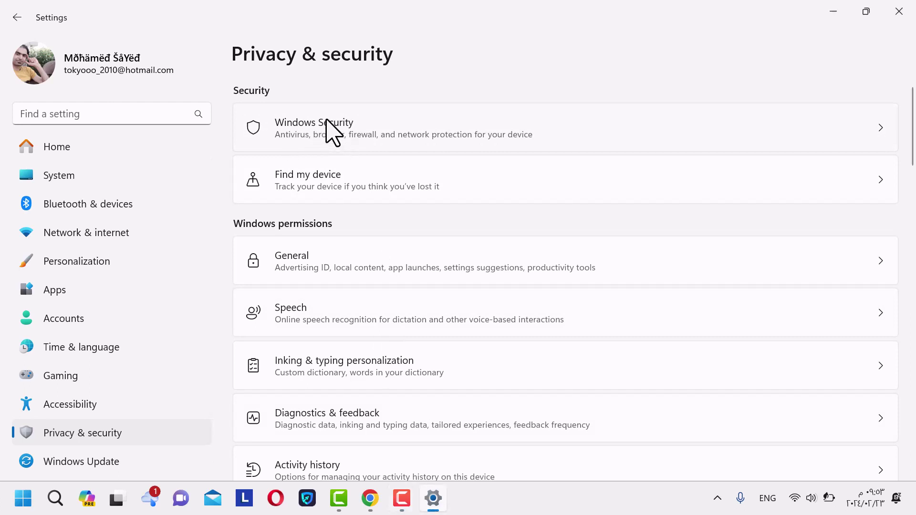
Turn off Check apps and files in the reputation-based protection settings of Windows Security, and close both settings windows
click(329, 126)
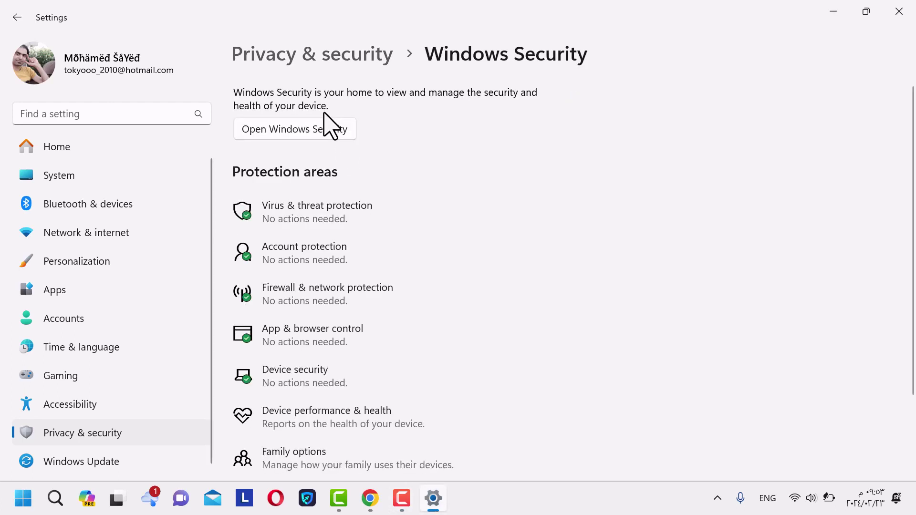
click(290, 336)
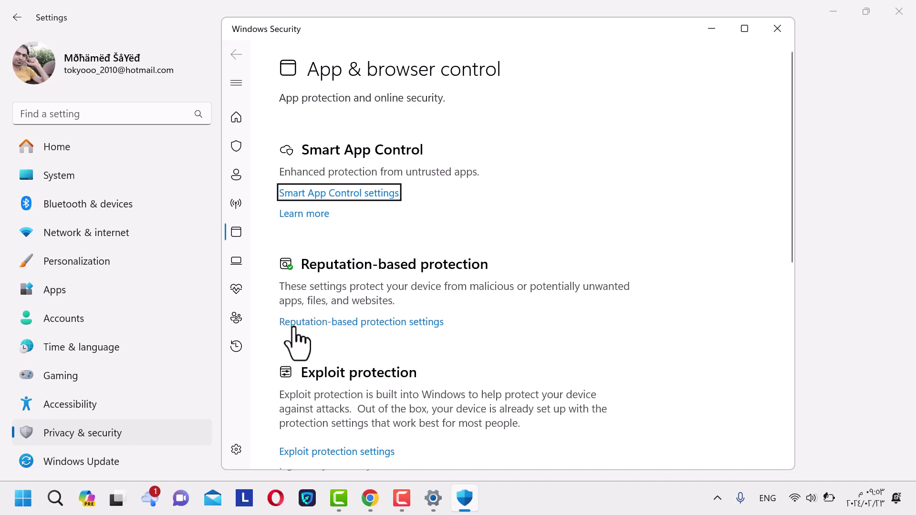
click(415, 323)
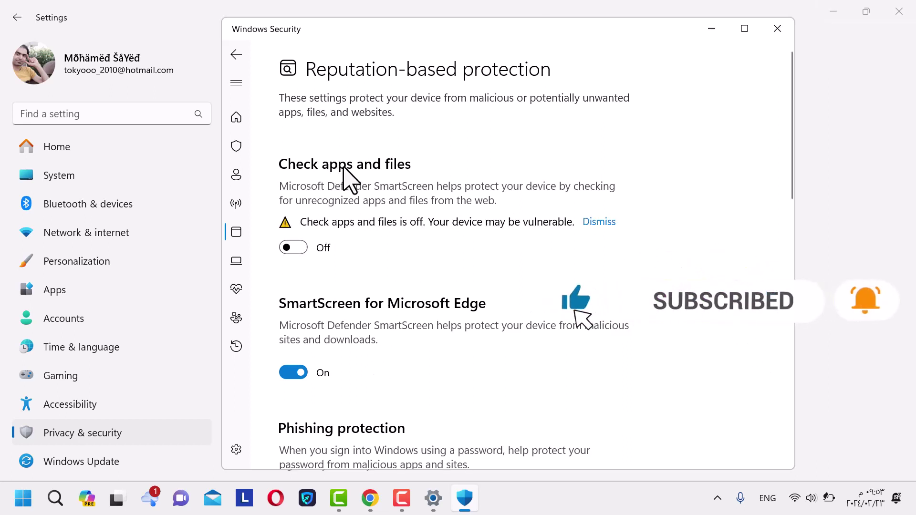
click(778, 28)
key(alt+F4)
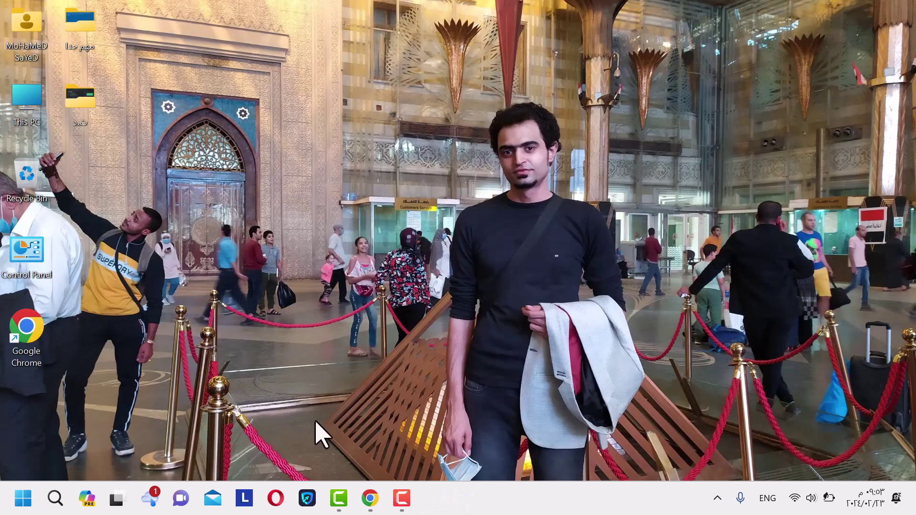
Open the Snappy Driver Installer 1.21.2 + DriverPacks 21.08.1 folder on drive D under Drives&Win\drives
double_click(25, 96)
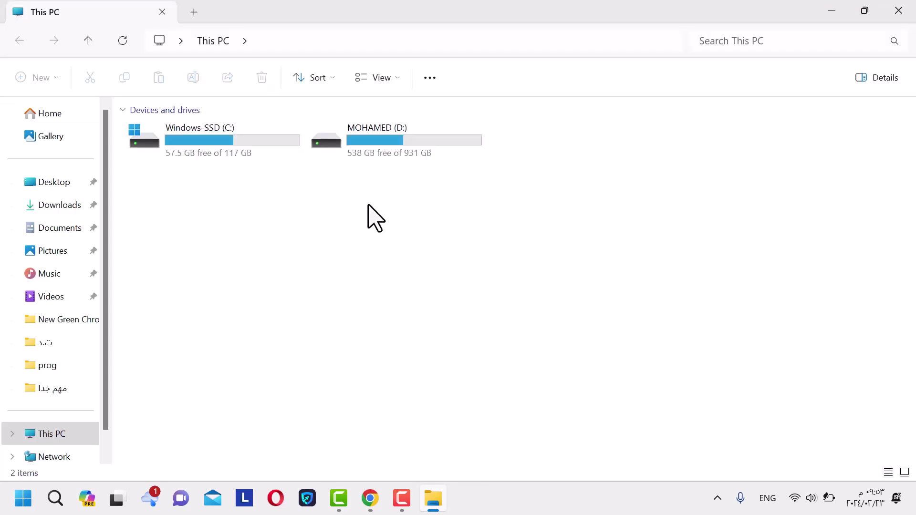
double_click(387, 145)
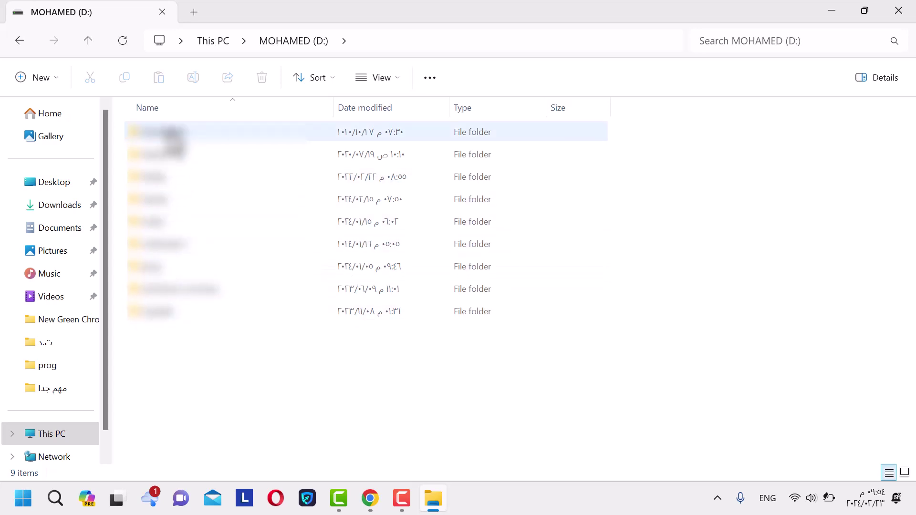
double_click(174, 136)
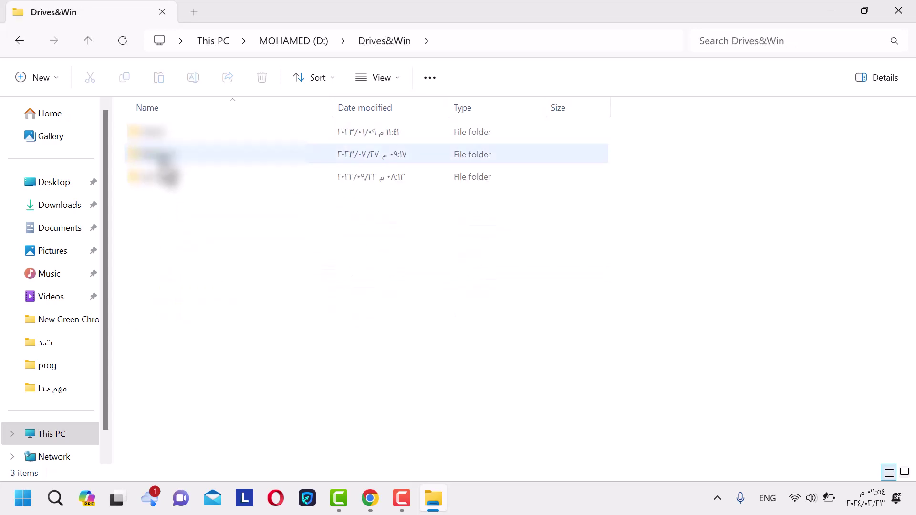
double_click(162, 154)
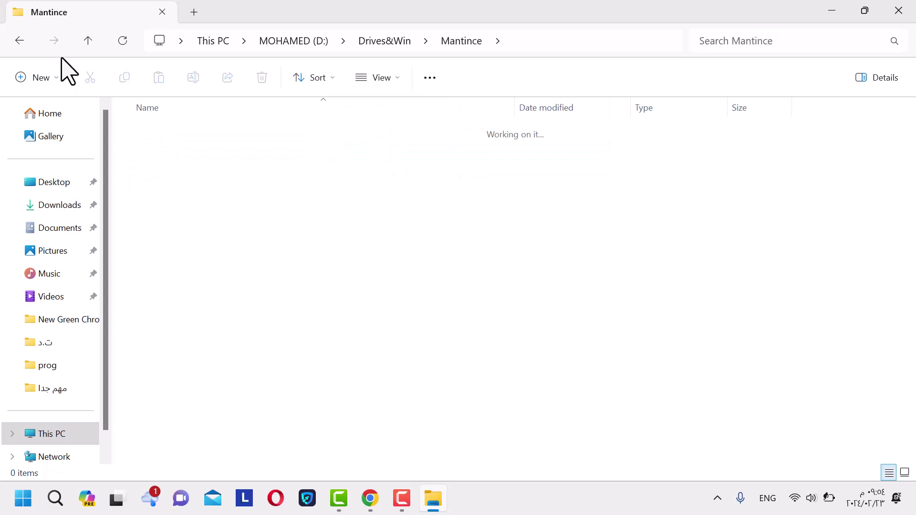
click(88, 40)
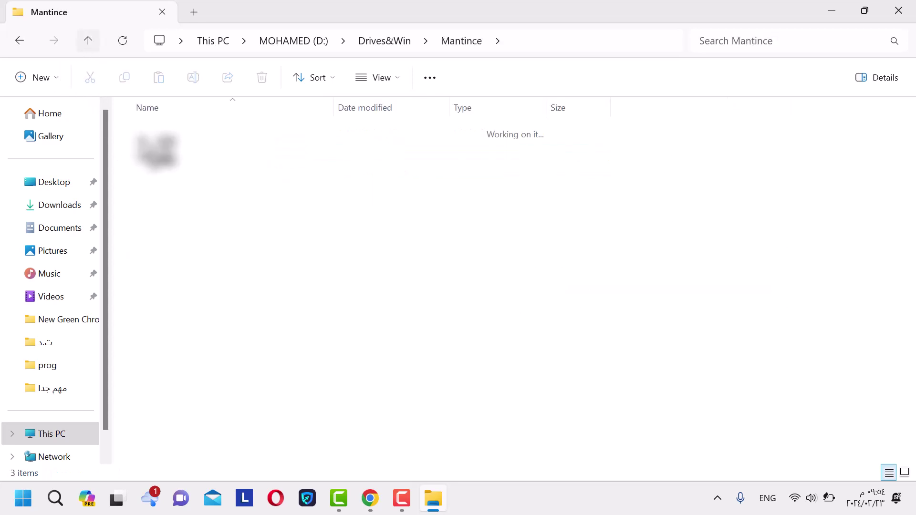
click(88, 40)
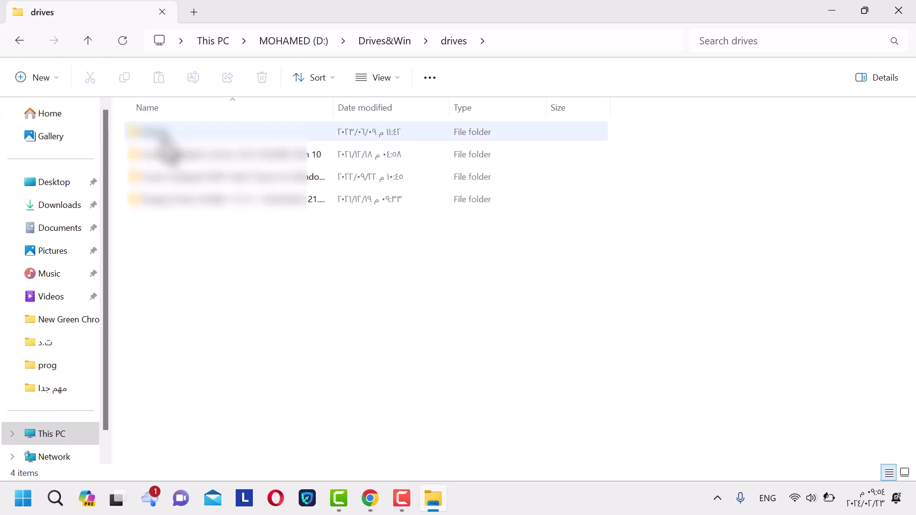
click(164, 136)
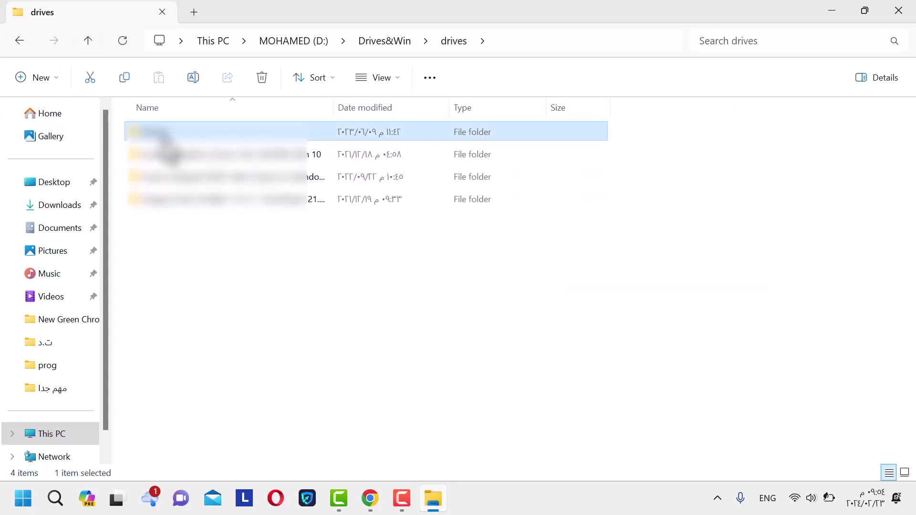
double_click(150, 199)
click(88, 40)
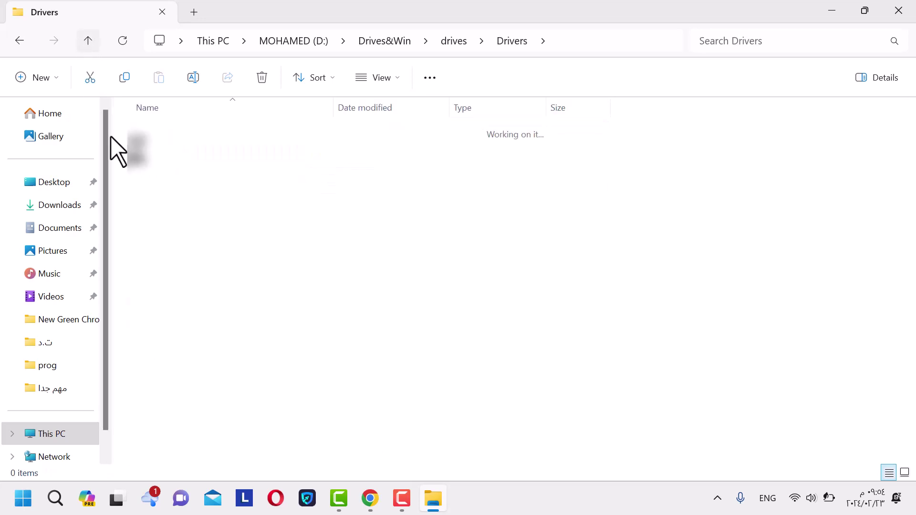
click(87, 41)
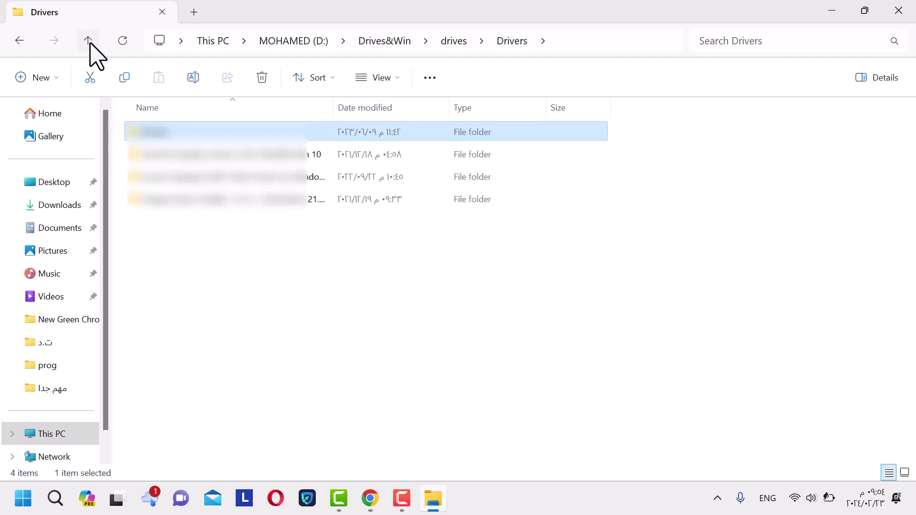
double_click(182, 200)
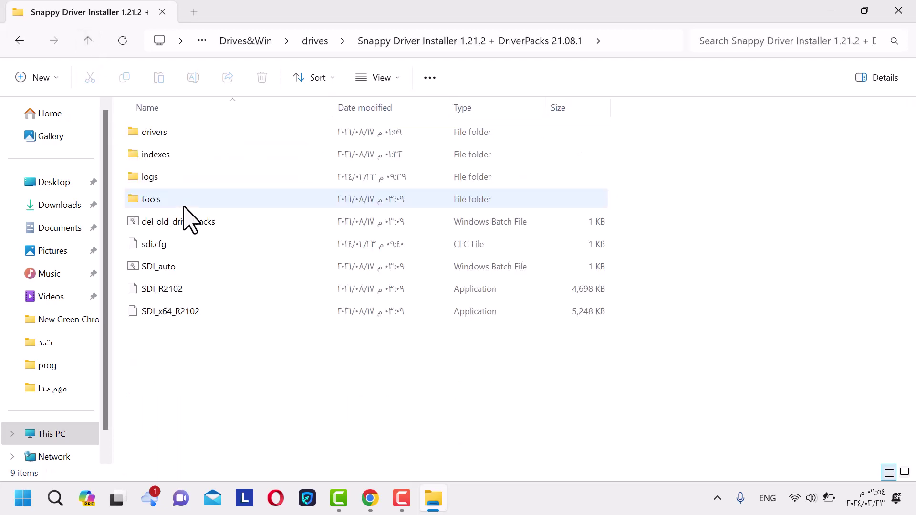
Run SDI_x64_R2102 to test that it launches, and close the program and its folder window
click(168, 312)
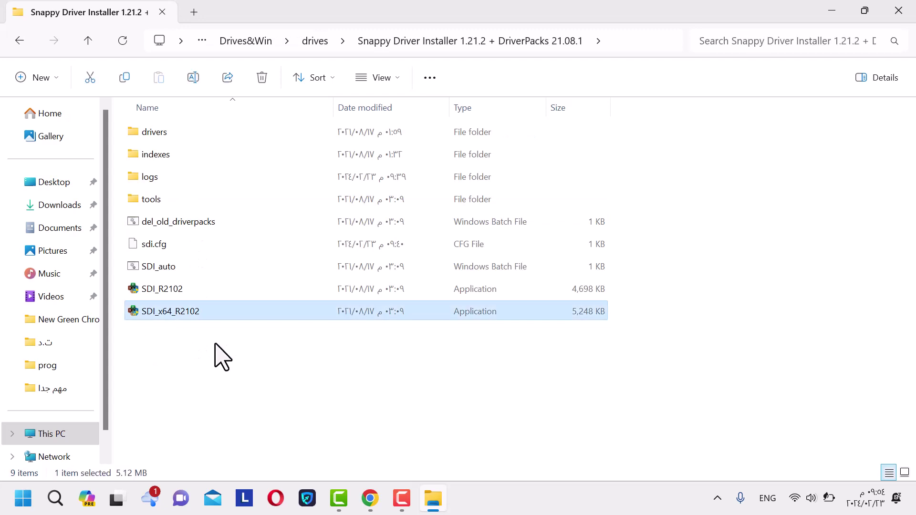
double_click(175, 313)
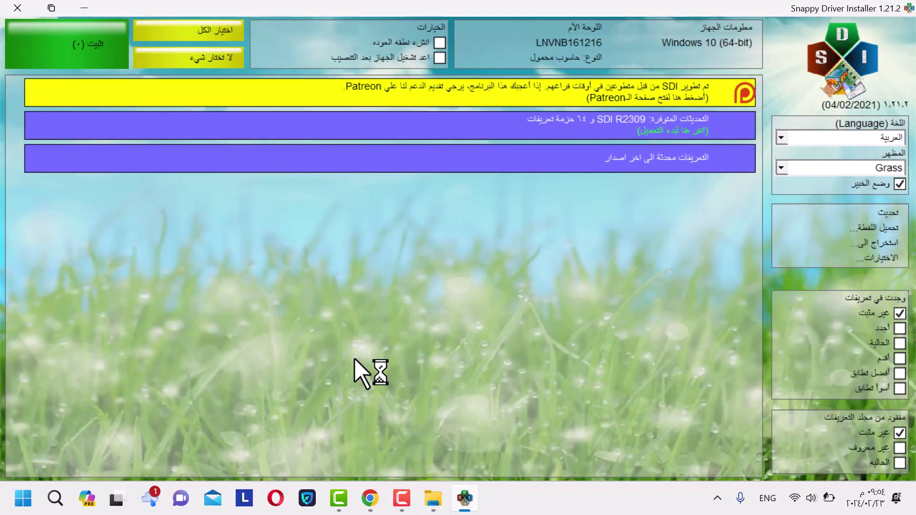
click(6, 3)
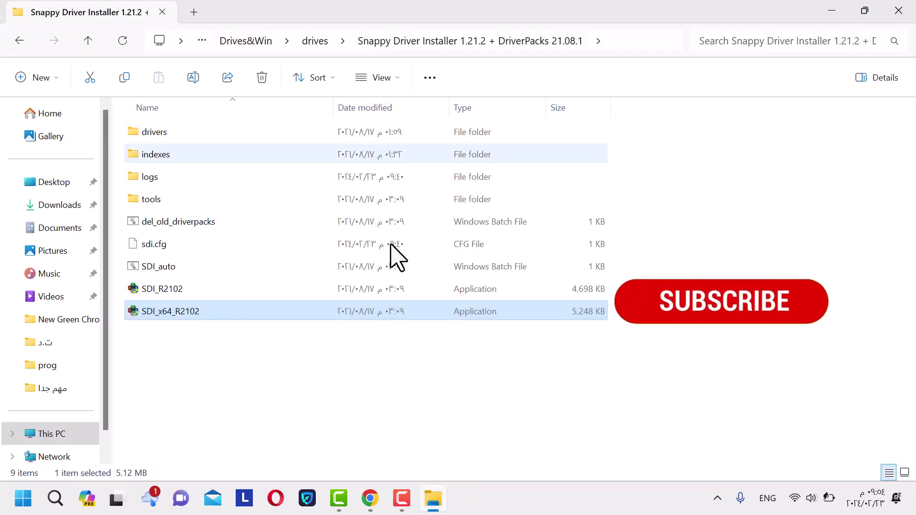
click(898, 10)
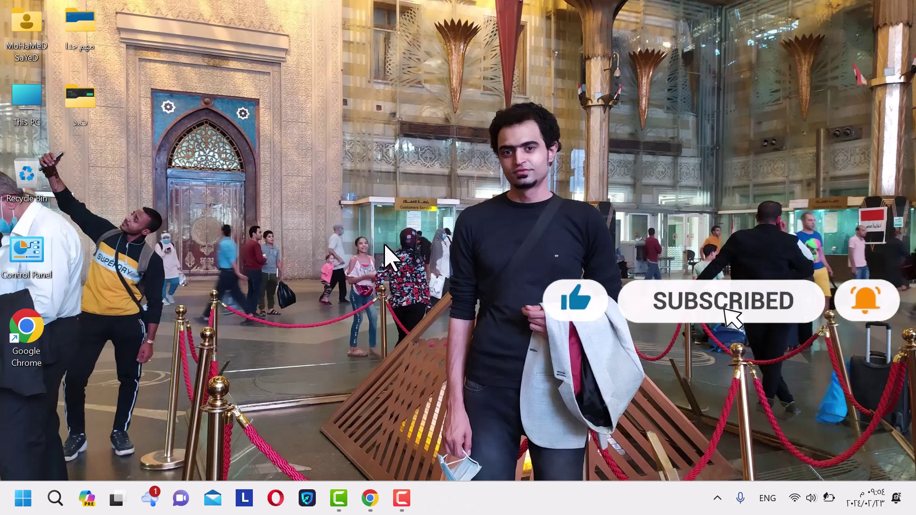